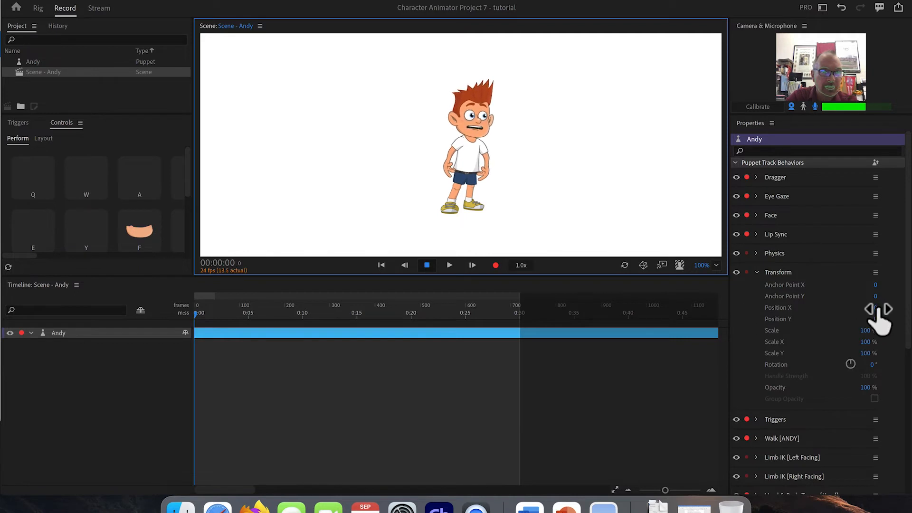
Step: Shift Andy's position to X -130 and Y -2
{"action": "left_click_drag", "start_coordinate": [876, 311], "coordinate": [836, 342]}
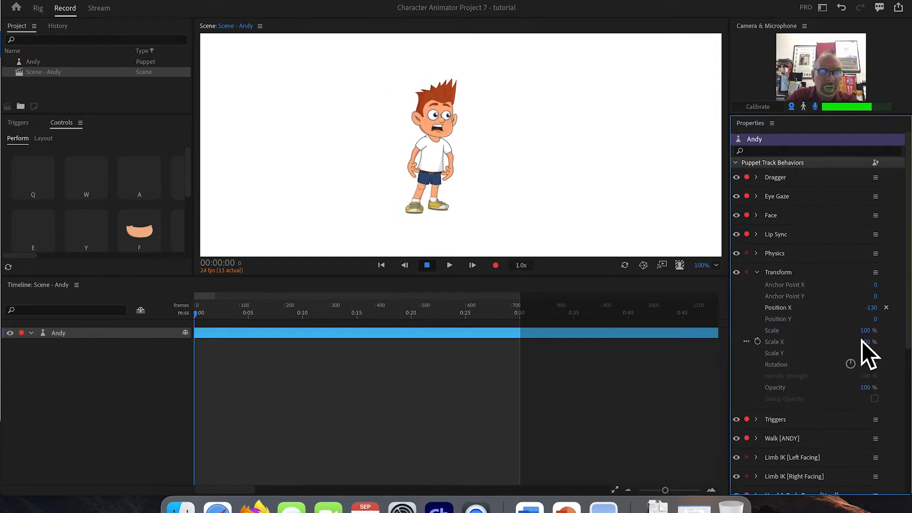
{"action": "mouse_move", "coordinate": [876, 319]}
{"action": "left_mouse_down"}
{"action": "mouse_move", "coordinate": [881, 303]}
{"action": "mouse_move", "coordinate": [869, 336]}
{"action": "mouse_move", "coordinate": [877, 305]}
{"action": "mouse_move", "coordinate": [875, 320]}
{"action": "left_mouse_up"}
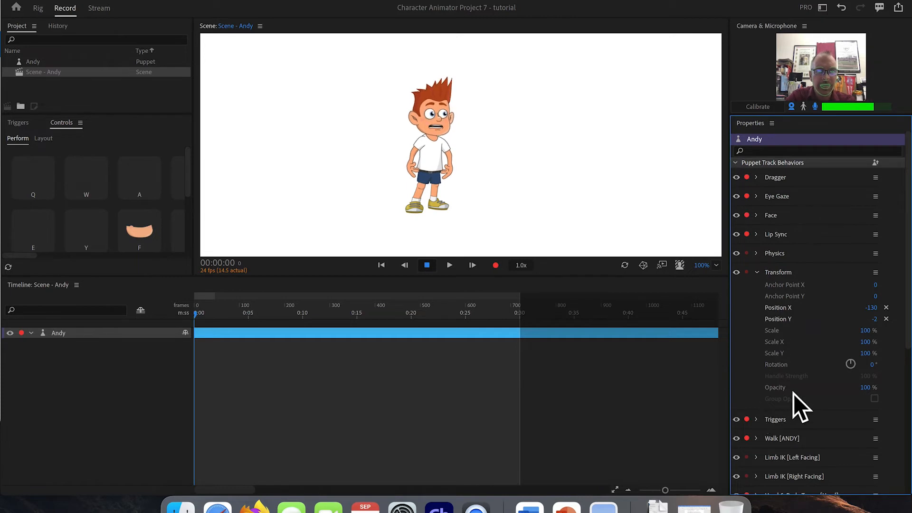
Step: Set Andy's scale to 100%
{"action": "mouse_move", "coordinate": [869, 340]}
{"action": "left_mouse_down"}
{"action": "mouse_move", "coordinate": [879, 303]}
{"action": "mouse_move", "coordinate": [869, 326]}
{"action": "left_mouse_up"}
{"action": "left_click", "coordinate": [869, 331]}
{"action": "type", "text": "100"}
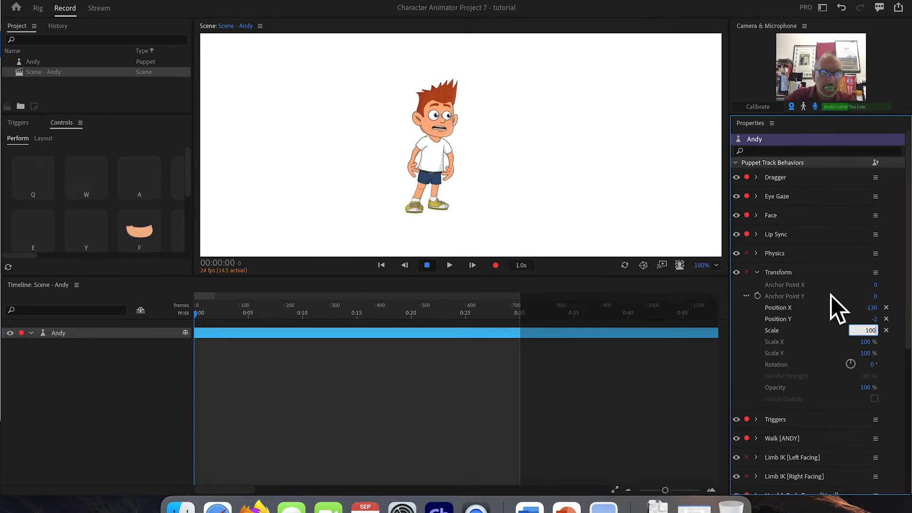
{"action": "key", "text": "Return"}
Step: Import Jose.puppet from the Electro_Toon_Loons_06 Puppets folder into the project
{"action": "scroll", "coordinate": [791, 410], "scroll_direction": "down", "scroll_amount": 3}
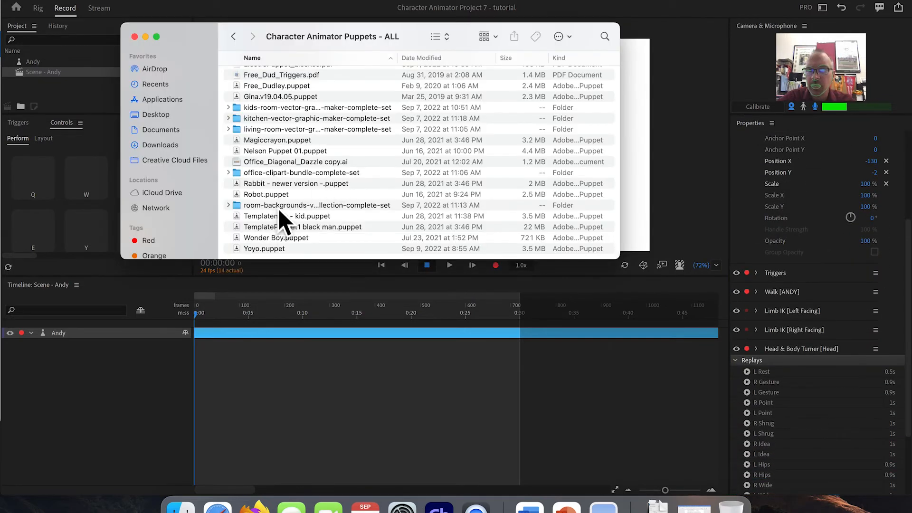
{"action": "scroll", "coordinate": [262, 136], "scroll_direction": "up", "scroll_amount": 5}
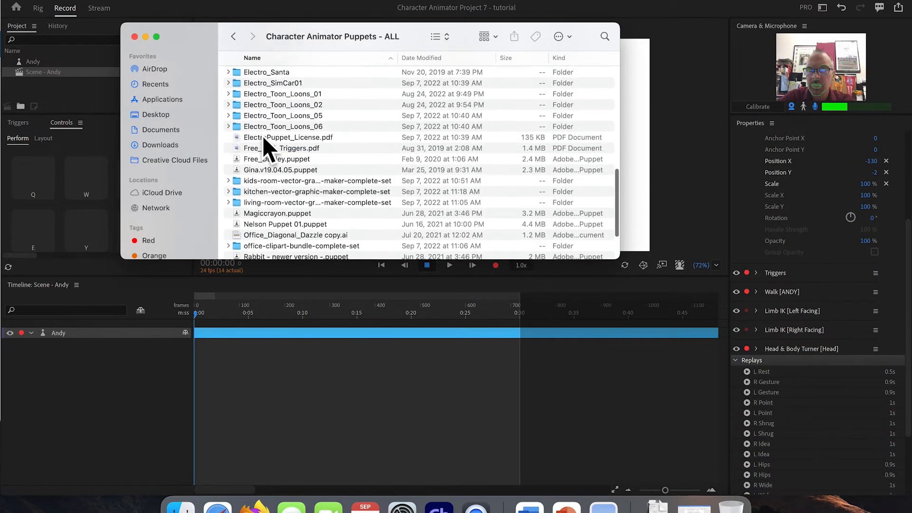
{"action": "scroll", "coordinate": [264, 139], "scroll_direction": "down", "scroll_amount": 3}
{"action": "scroll", "coordinate": [264, 139], "scroll_direction": "up", "scroll_amount": 3}
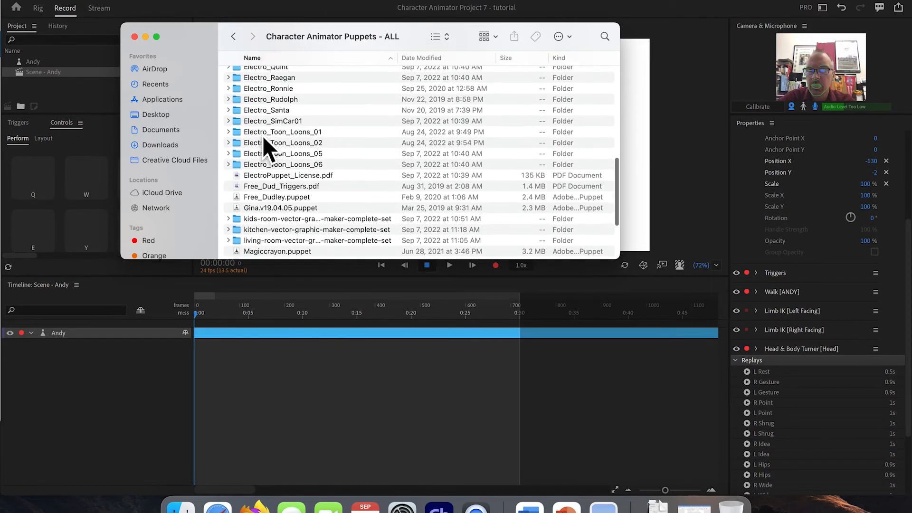
{"action": "double_click", "coordinate": [238, 167]}
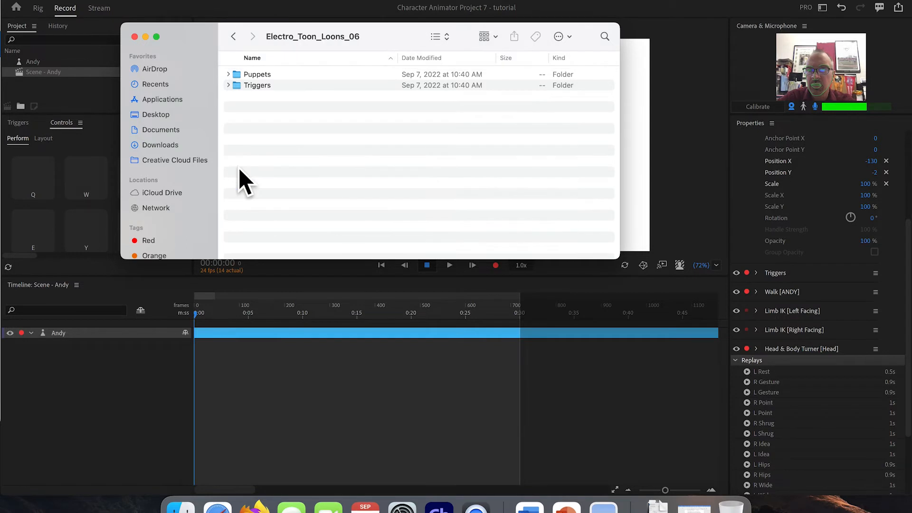
{"action": "double_click", "coordinate": [239, 73]}
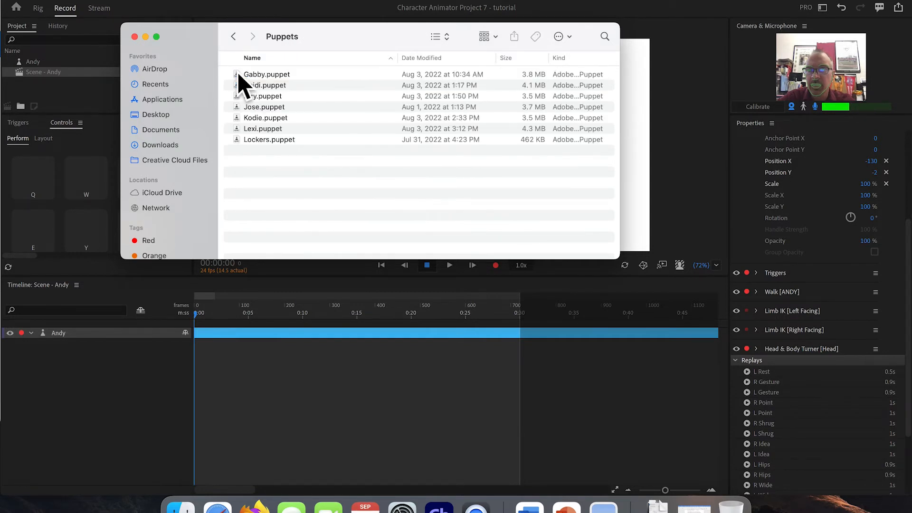
{"action": "left_click", "coordinate": [261, 107]}
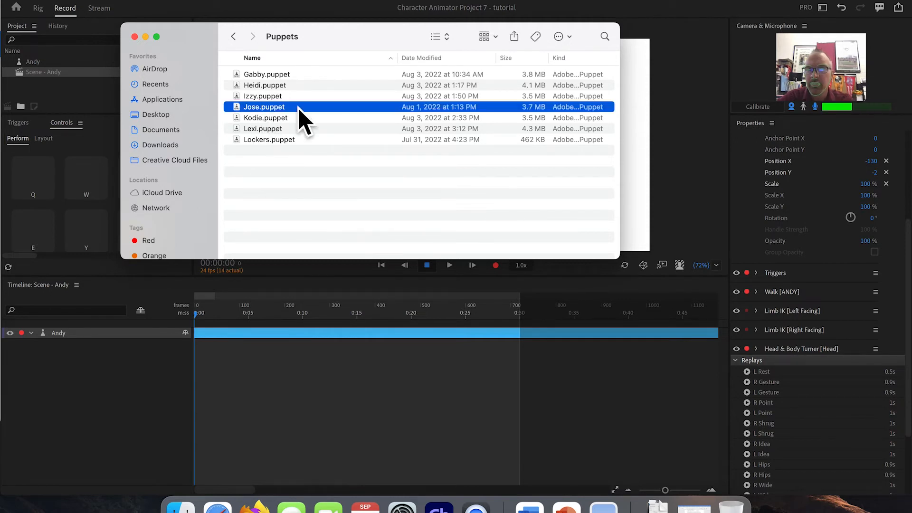
{"action": "left_click_drag", "start_coordinate": [187, 31], "coordinate": [325, 34]}
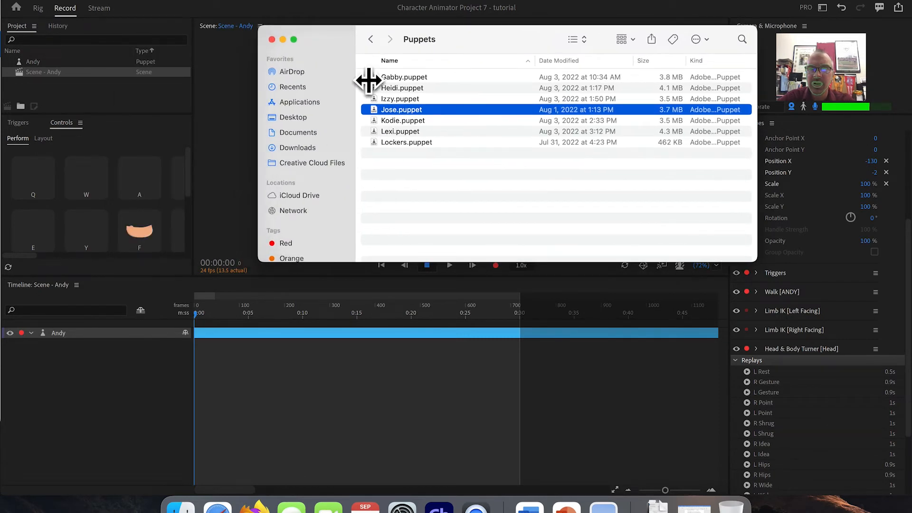
{"action": "left_click", "coordinate": [408, 98]}
{"action": "left_click", "coordinate": [389, 110]}
{"action": "left_click_drag", "start_coordinate": [385, 109], "coordinate": [86, 65]}
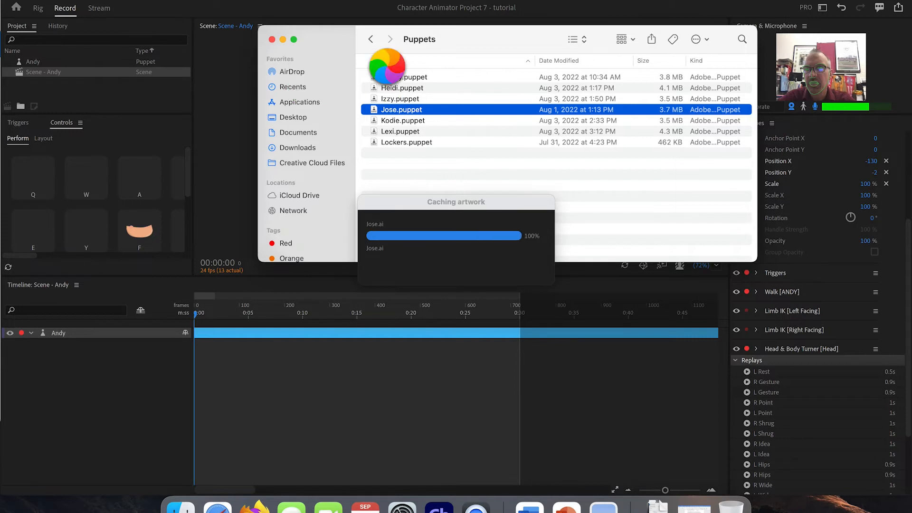
Step: Import BlackBoard.puppet from another puppet folder into the project and close the file browser
{"action": "left_click", "coordinate": [370, 40]}
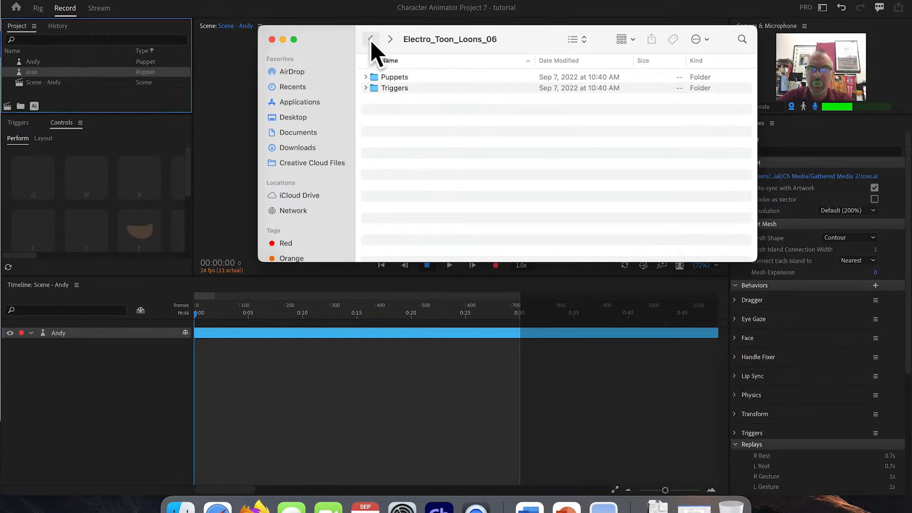
{"action": "left_click", "coordinate": [371, 40]}
{"action": "double_click", "coordinate": [375, 159]}
{"action": "double_click", "coordinate": [375, 78]}
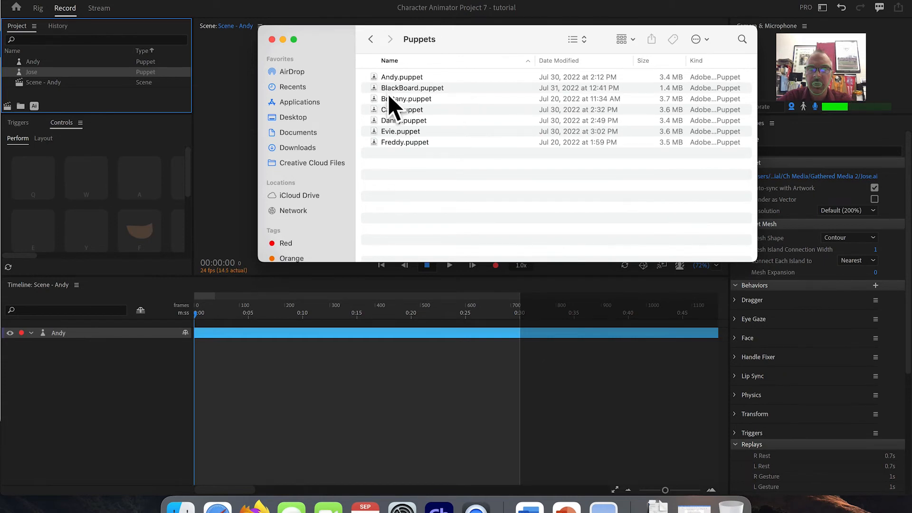
{"action": "left_click_drag", "start_coordinate": [391, 87], "coordinate": [72, 75]}
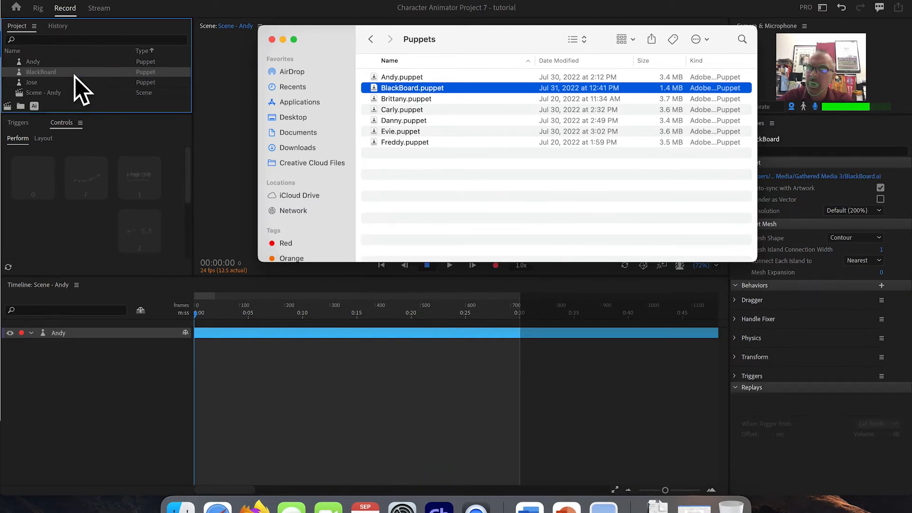
{"action": "left_click", "coordinate": [272, 40]}
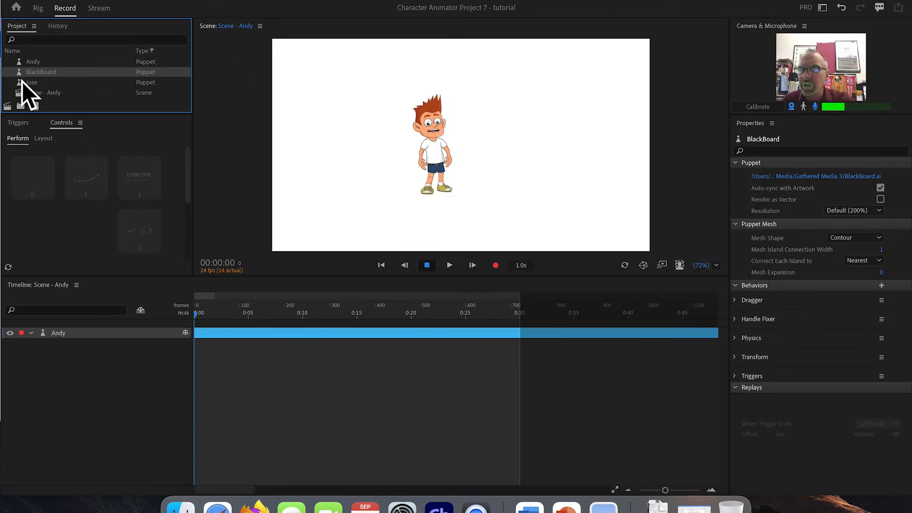
Step: Add the Jose puppet to the scene as a layer above Andy
{"action": "left_click_drag", "start_coordinate": [27, 83], "coordinate": [70, 327]}
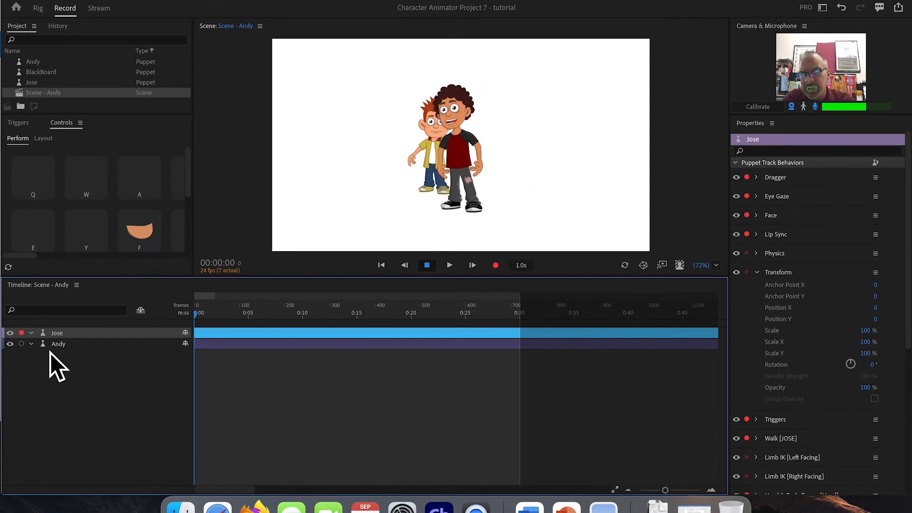
{"action": "left_click", "coordinate": [58, 342]}
{"action": "left_click_drag", "start_coordinate": [60, 346], "coordinate": [61, 331]}
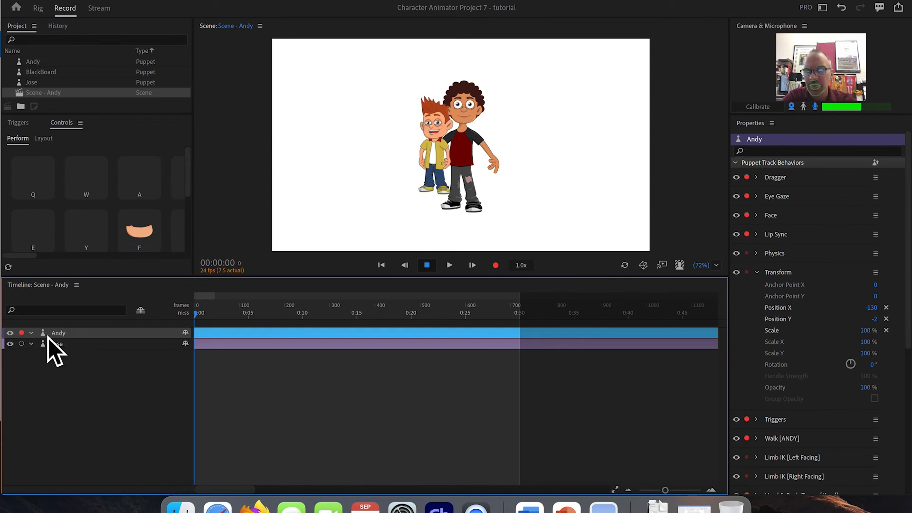
{"action": "left_click", "coordinate": [61, 345]}
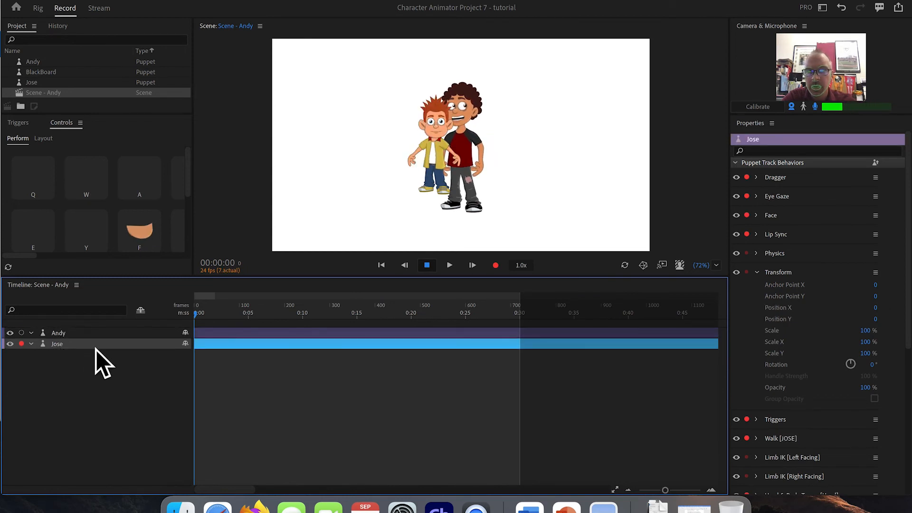
{"action": "left_click_drag", "start_coordinate": [63, 348], "coordinate": [62, 328]}
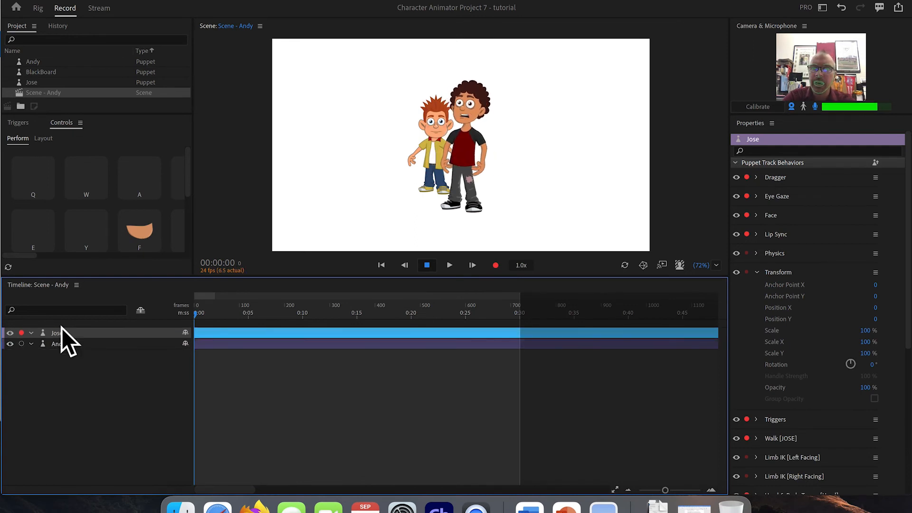
Step: Add the BlackBoard puppet to the scene as the bottom layer
{"action": "left_click_drag", "start_coordinate": [41, 72], "coordinate": [59, 344]}
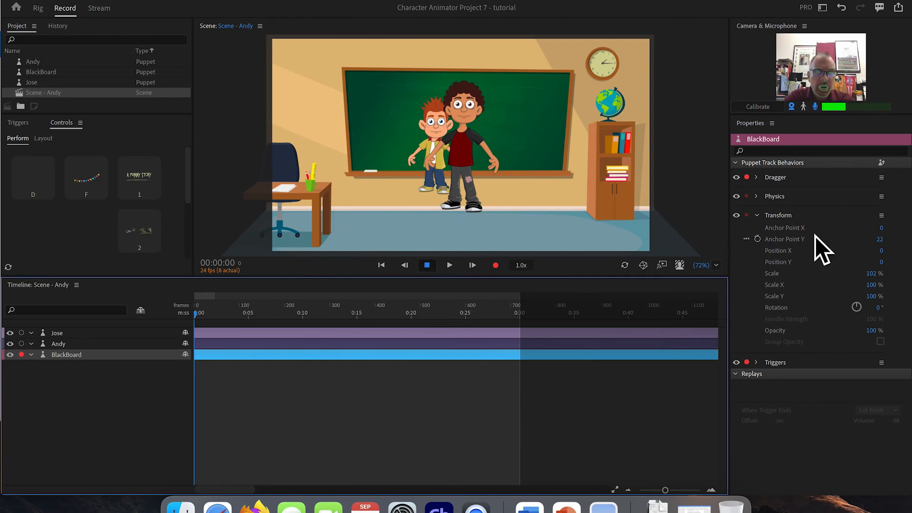
{"action": "left_click", "coordinate": [881, 274]}
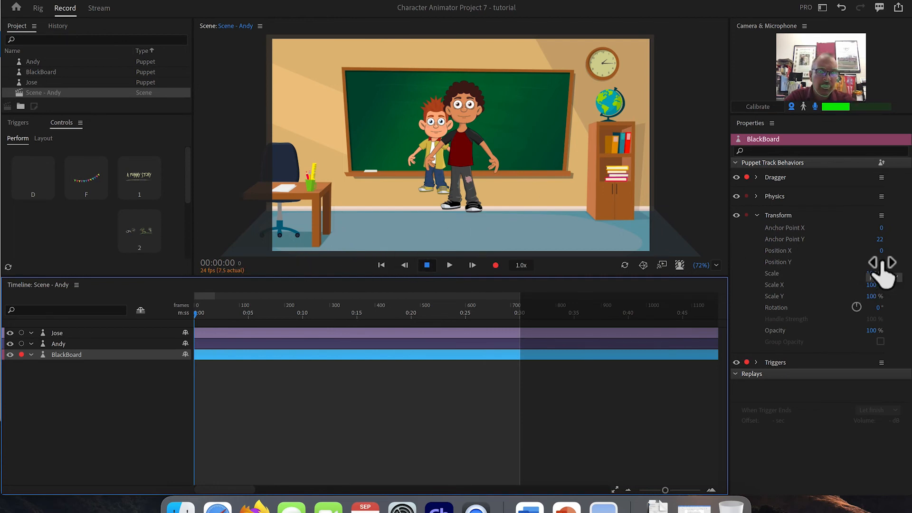
Step: Move Jose lower and to the right, setting its Position Y to 88
{"action": "left_click", "coordinate": [79, 333]}
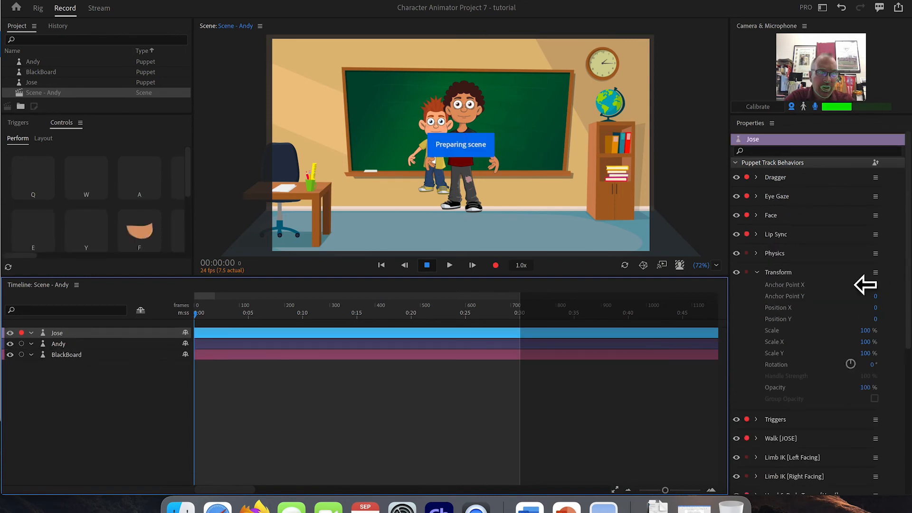
{"action": "left_click_drag", "start_coordinate": [875, 319], "coordinate": [884, 280]}
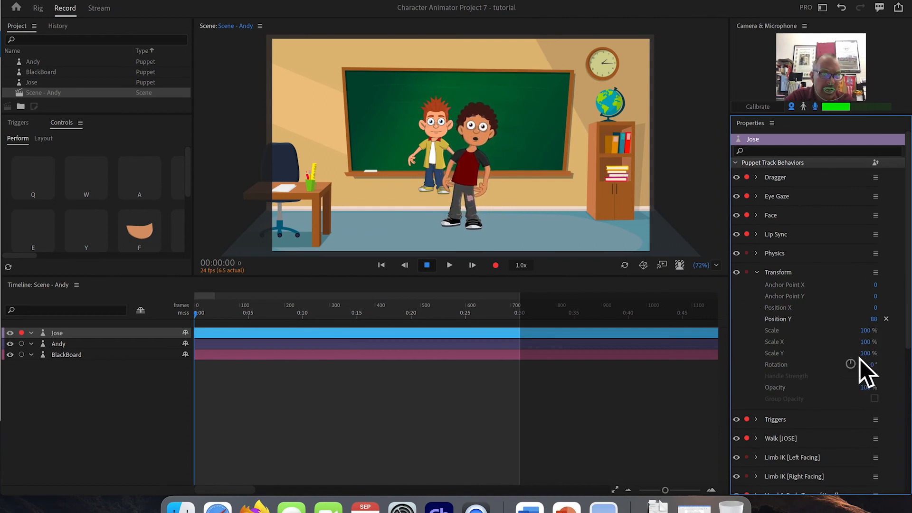
{"action": "left_click_drag", "start_coordinate": [874, 307], "coordinate": [906, 251]}
Step: Move Andy to Position X -314 and Position Y 165
{"action": "left_click", "coordinate": [67, 343]}
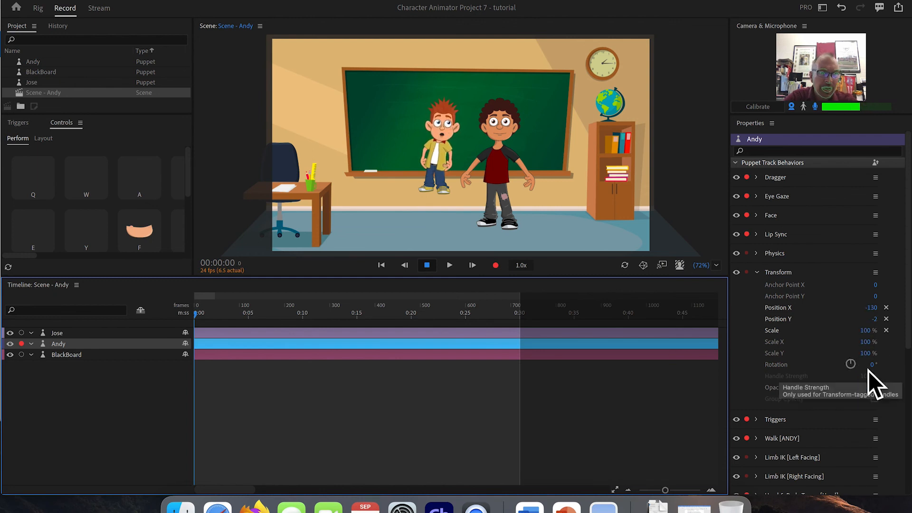
{"action": "left_click_drag", "start_coordinate": [871, 322], "coordinate": [892, 246]}
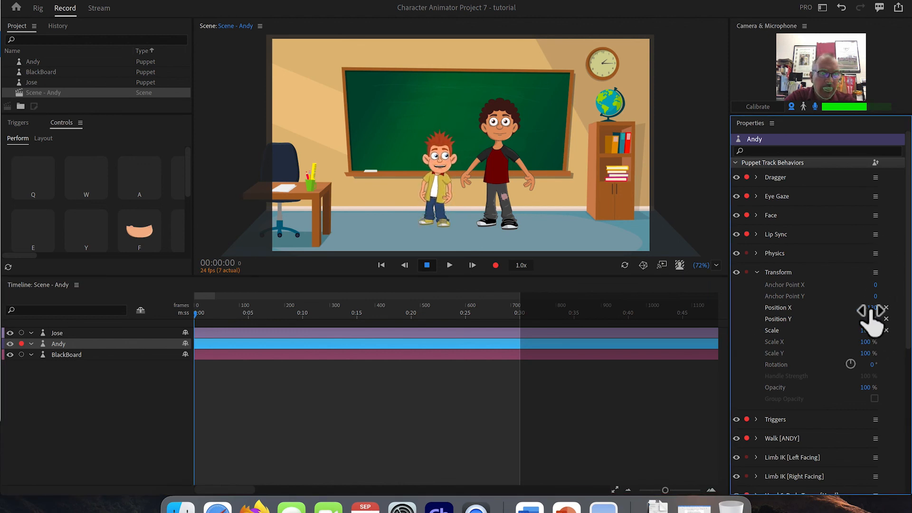
{"action": "left_click_drag", "start_coordinate": [869, 310], "coordinate": [807, 347]}
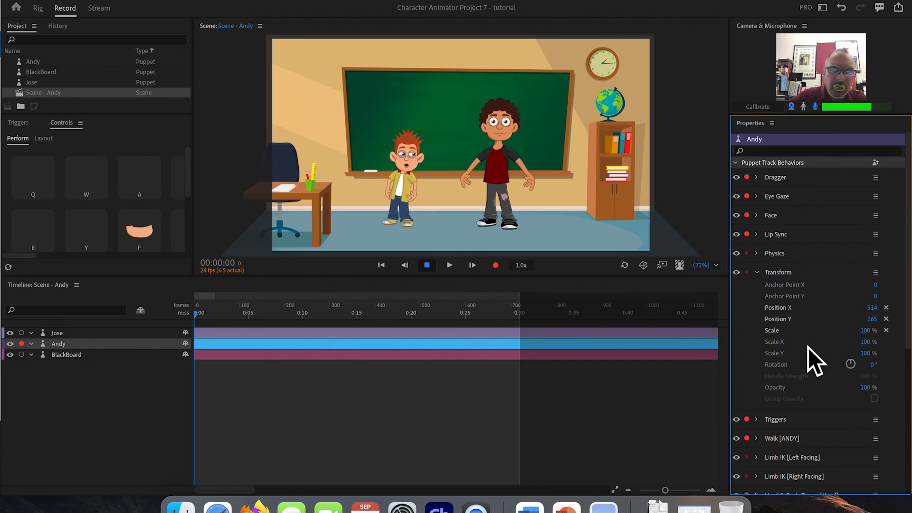